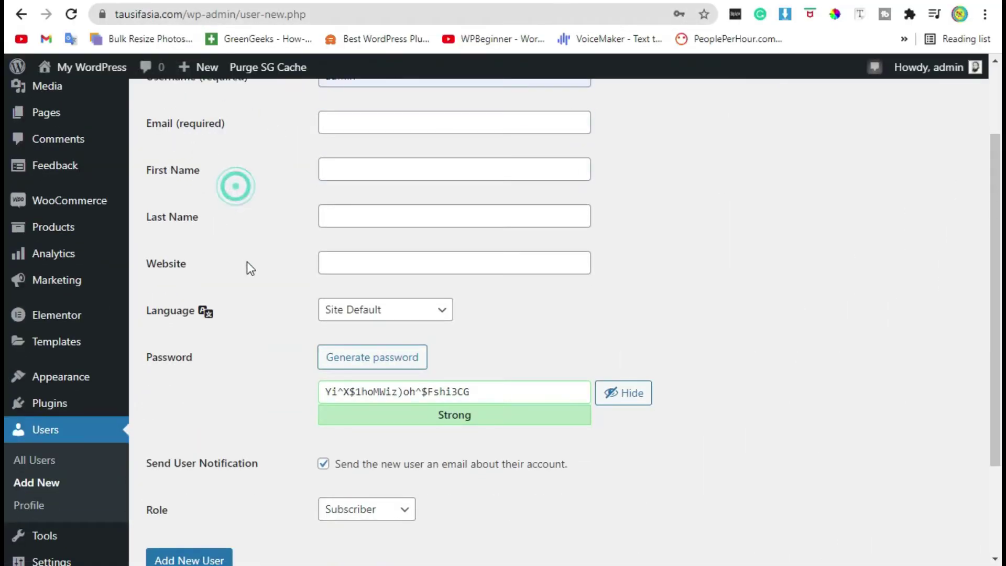
Search the plugin directory for 'Advanced Custom Fields'.
scroll(250, 268, down, 2)
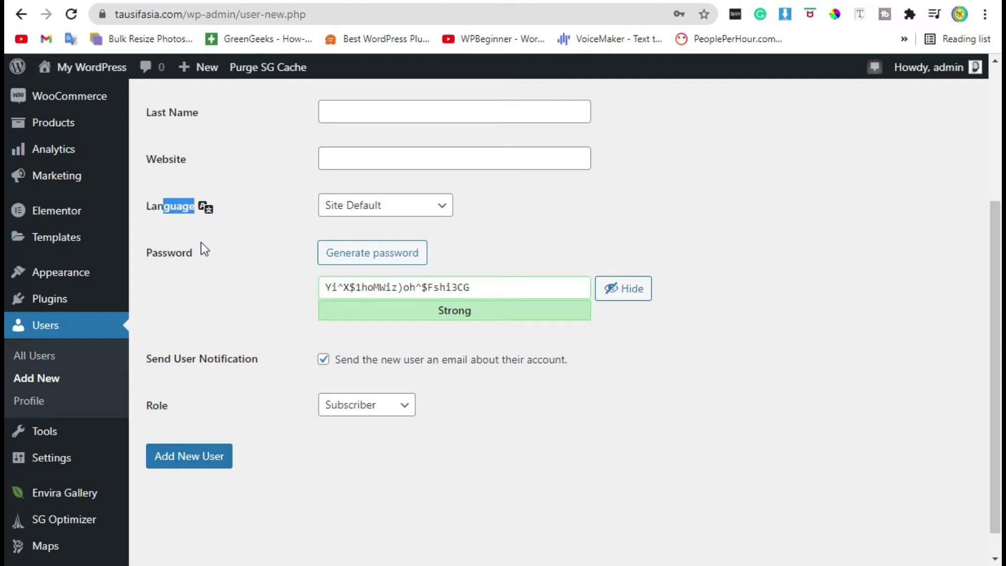
scroll(215, 268, down, 1)
scroll(323, 477, up, 5)
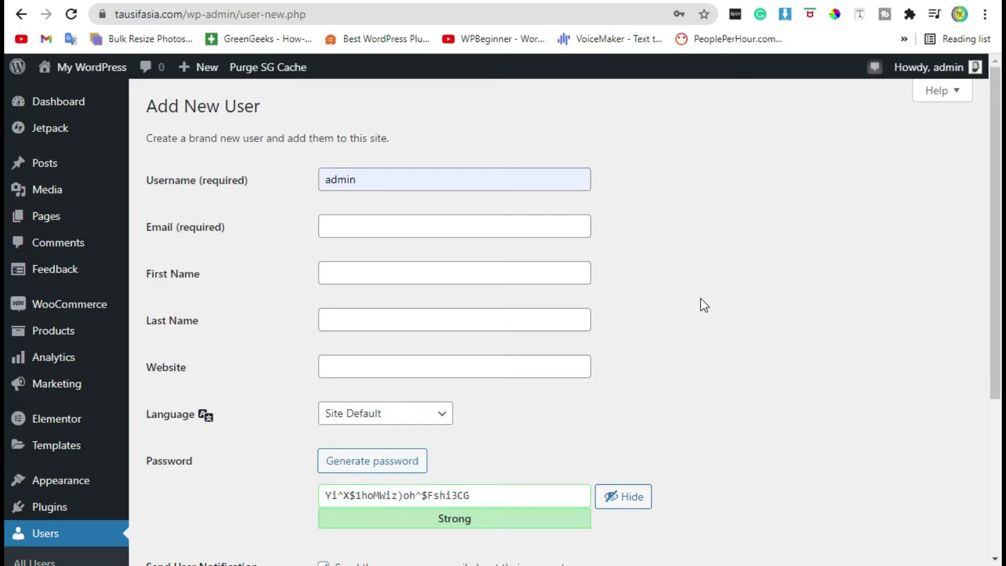
scroll(700, 306, down, 2)
mouse_move(47, 403)
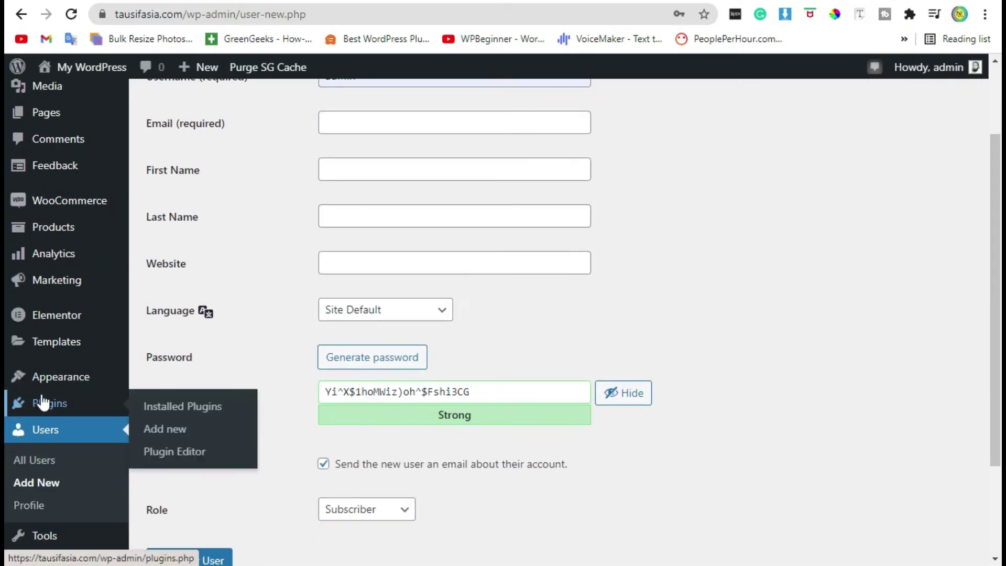
click(178, 430)
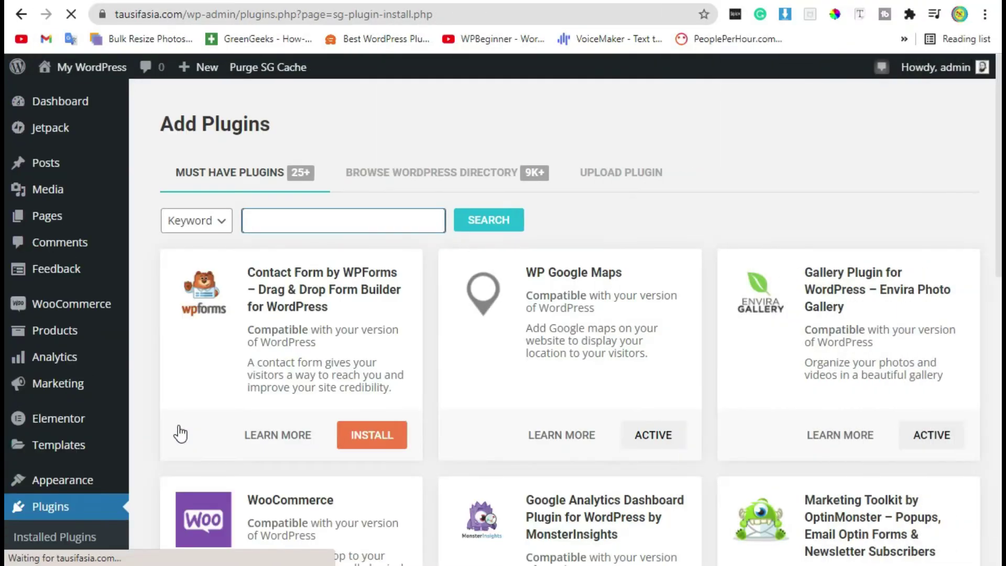
text(Advanced Custom Fields)
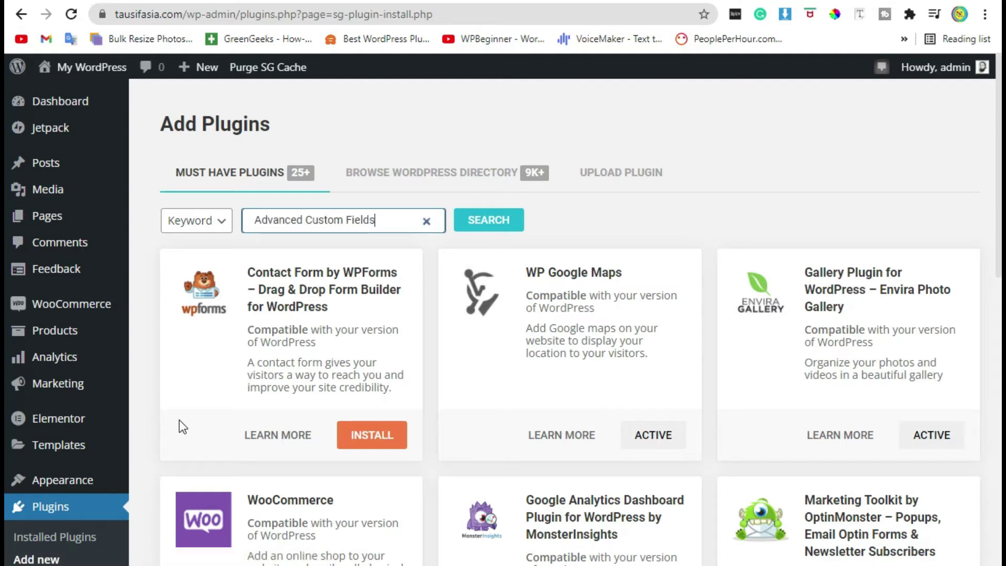
click(495, 220)
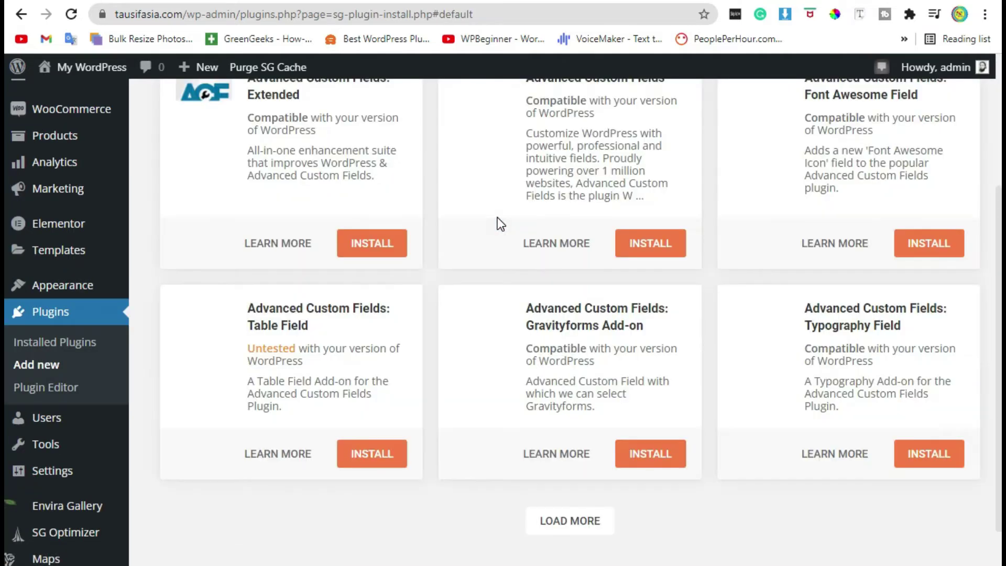
Install and activate the Advanced Custom Fields plugin.
scroll(394, 407, up, 1)
scroll(394, 406, up, 3)
click(649, 346)
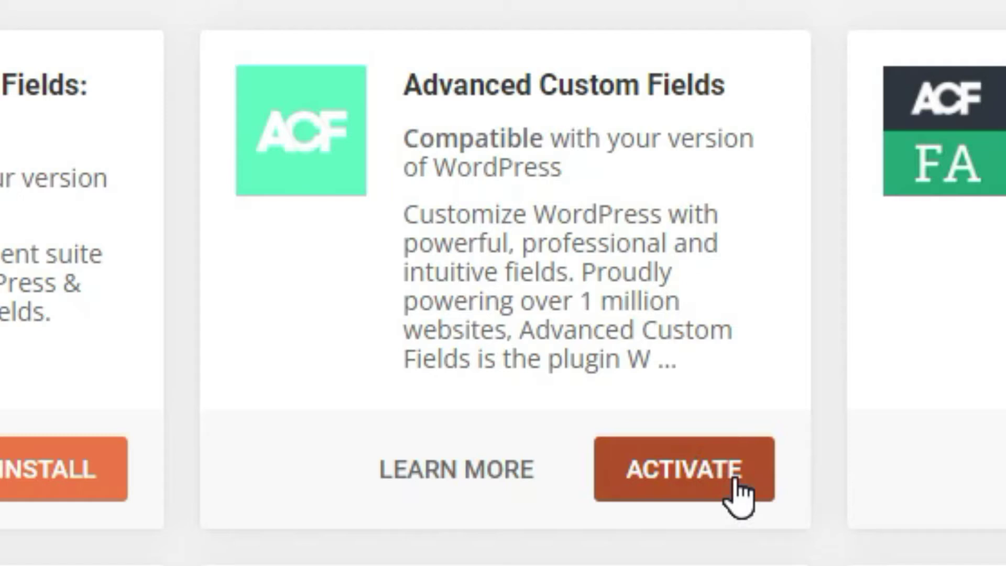
click(736, 490)
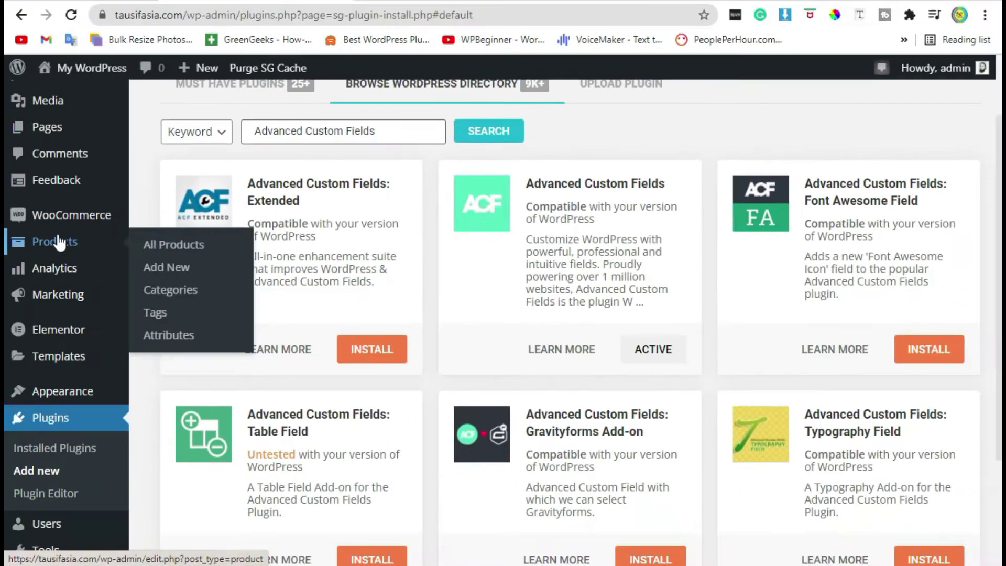
Create a new field group from the Custom Fields menu's Add New entry.
scroll(67, 242, up, 2)
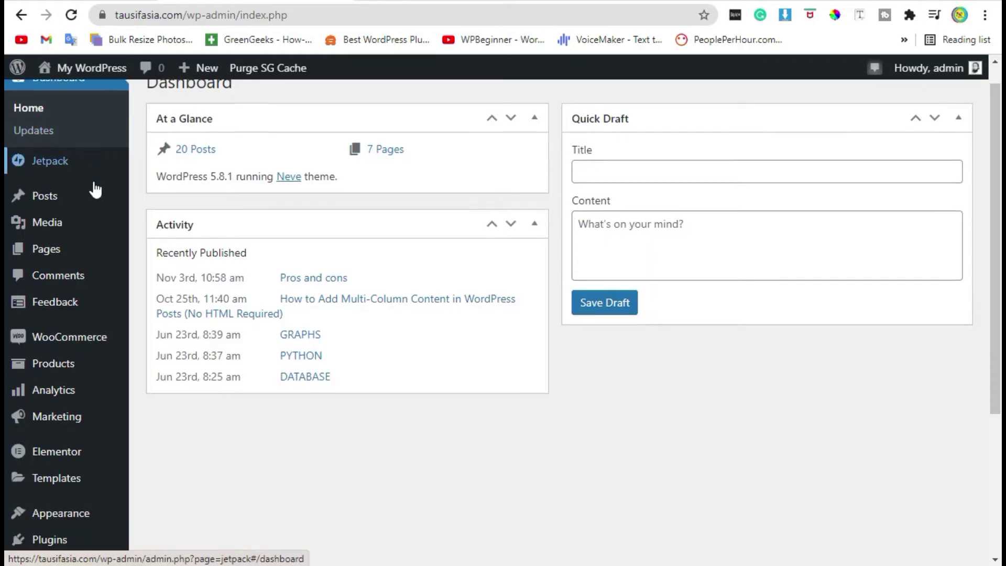
mouse_move(96, 434)
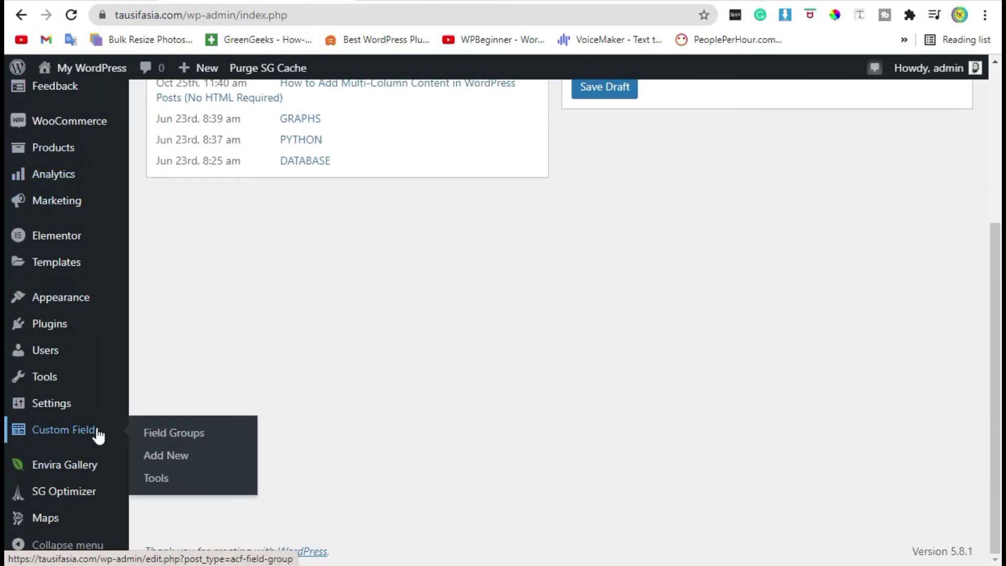
drag(97, 431, 159, 454)
click(164, 456)
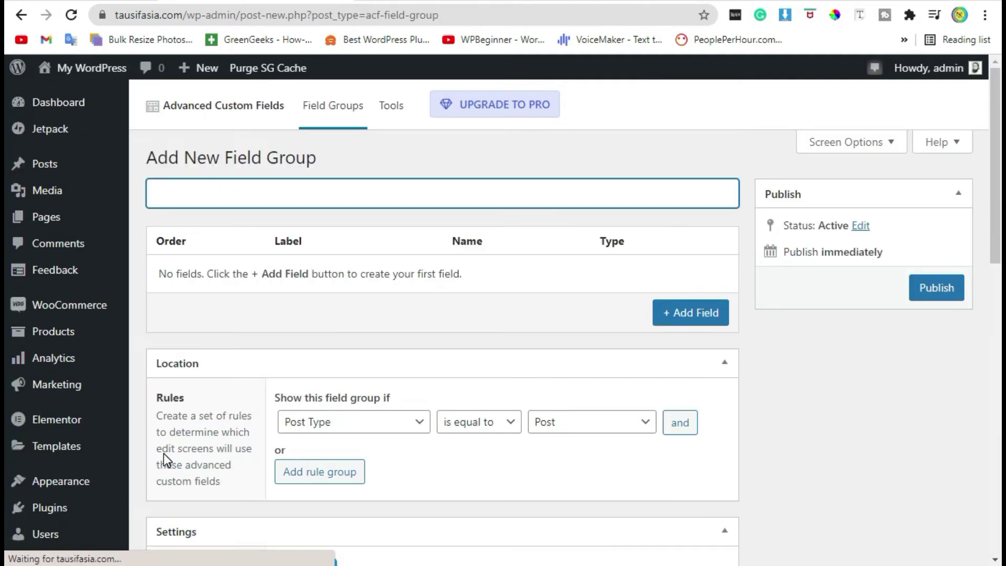
Enter 'Twitter Handel' as the field group title.
click(328, 198)
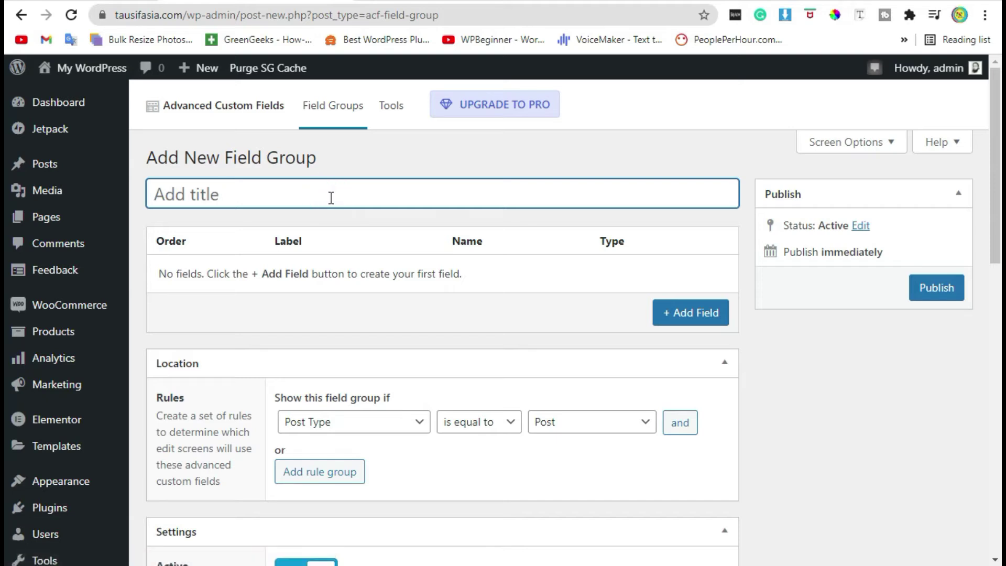
text(Tw)
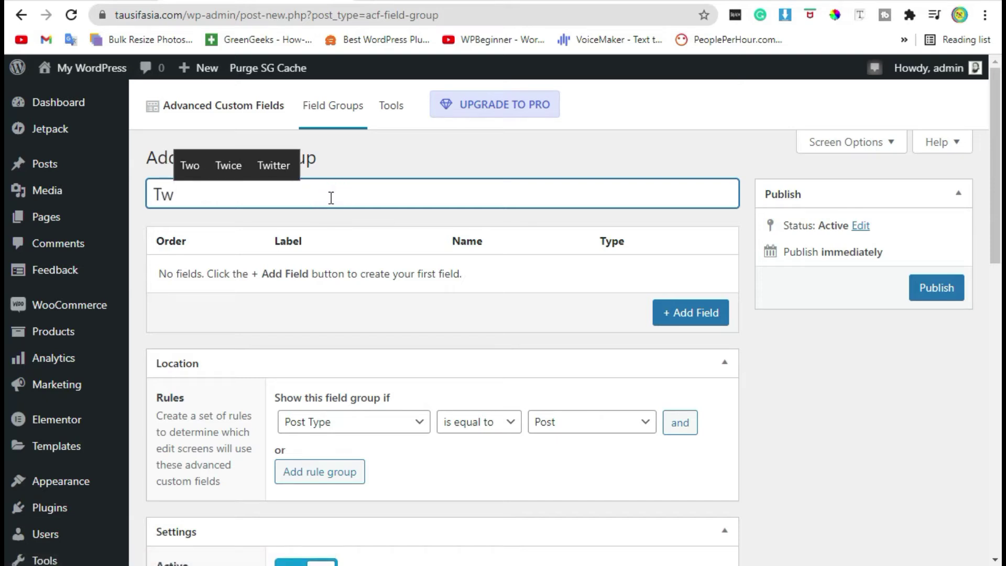
text(itter )
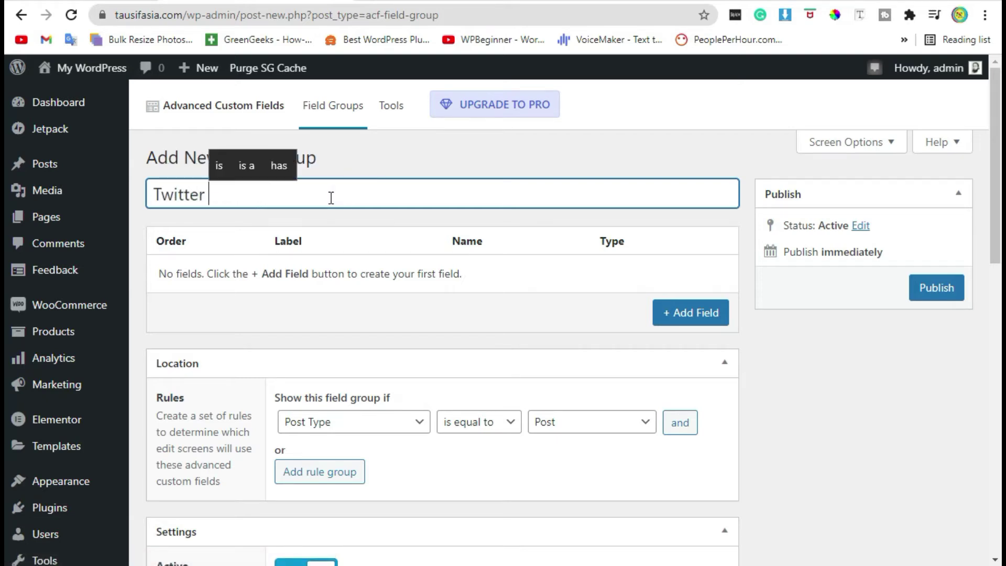
text(Hande;)
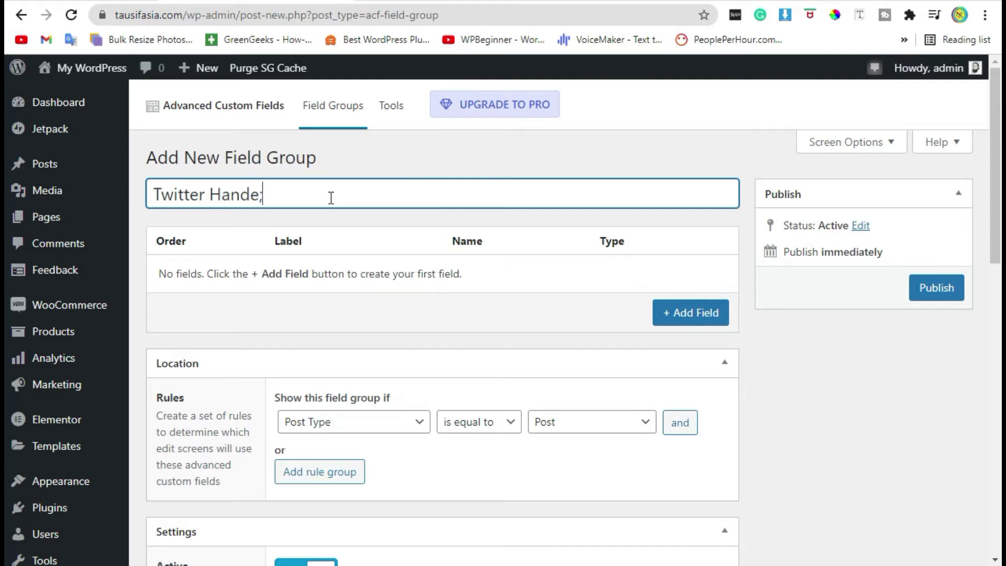
text(l)
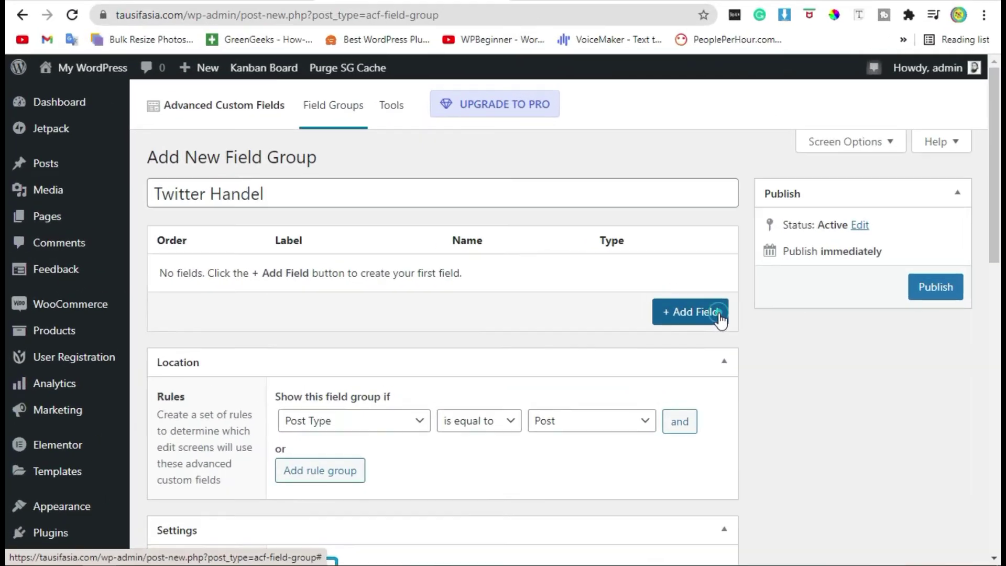
Add a Text field labelled 'Twitter Username' with field name twitter_username.
click(719, 313)
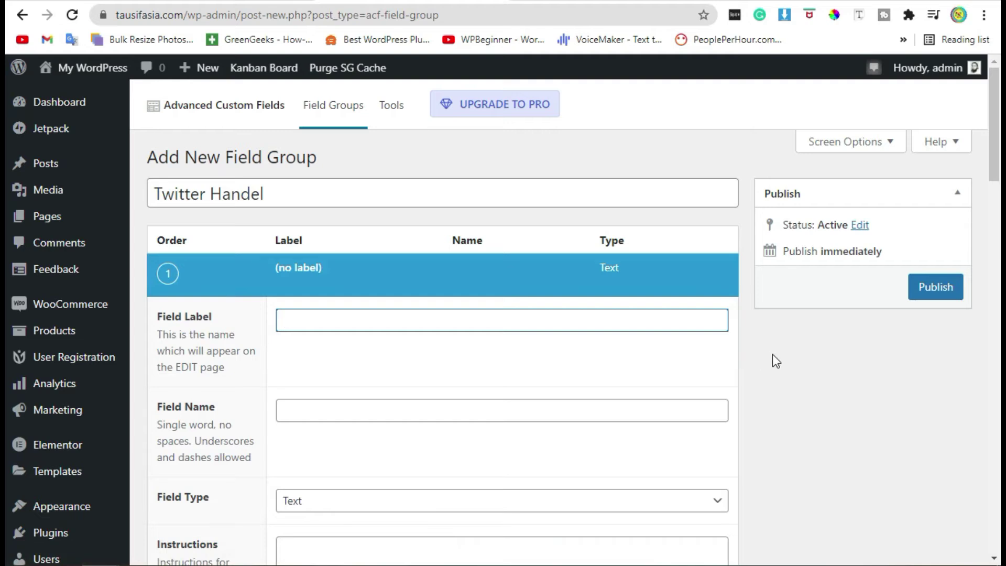
text(Us)
key(BackSpace)
key(BackSpace)
text(Tw)
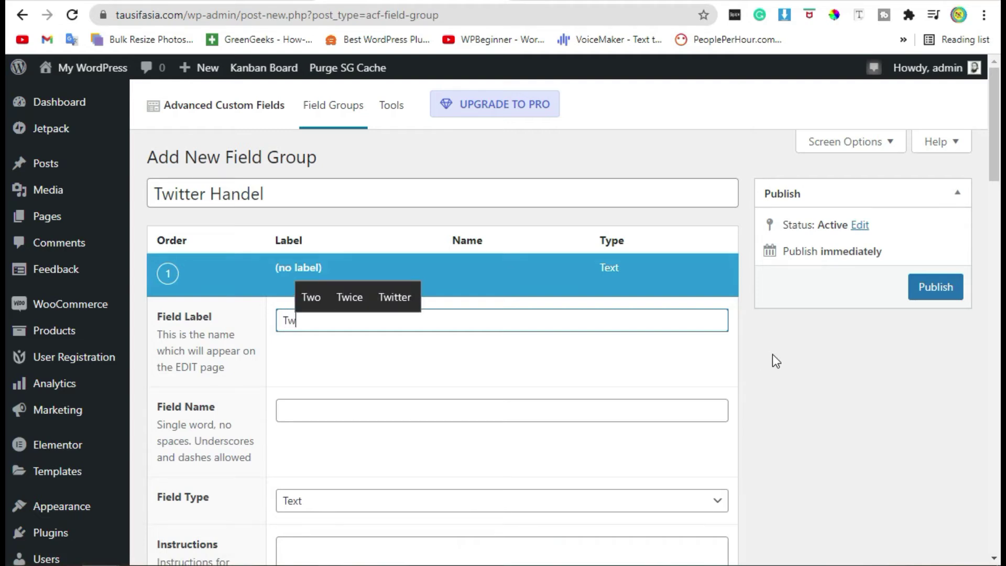
text(itt)
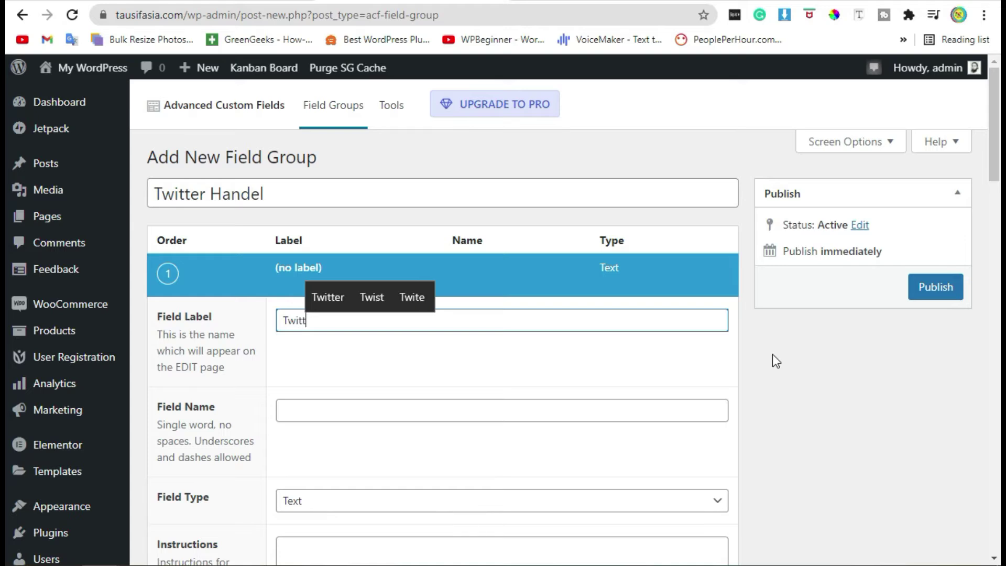
text(er Username)
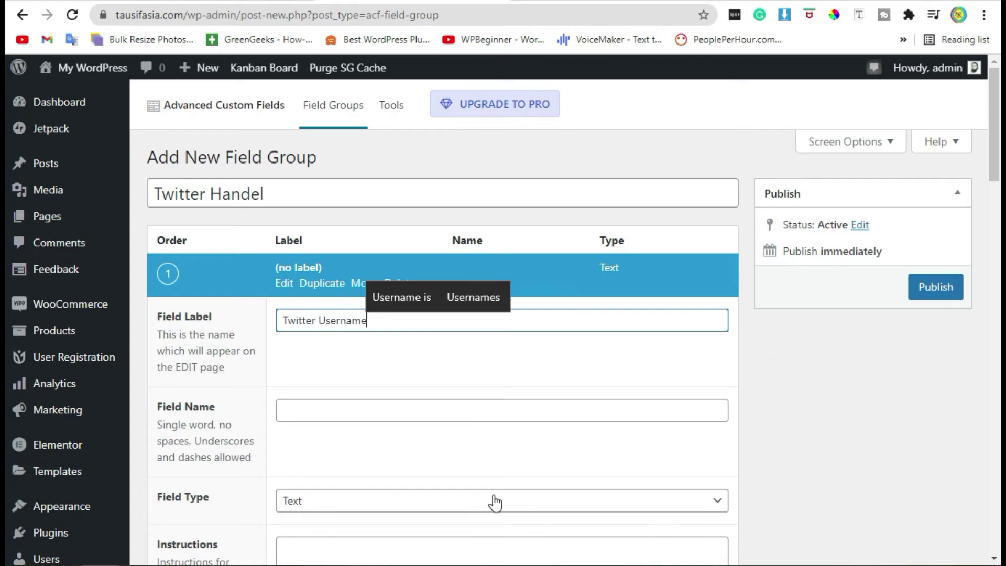
click(355, 417)
scroll(708, 327, down, 2)
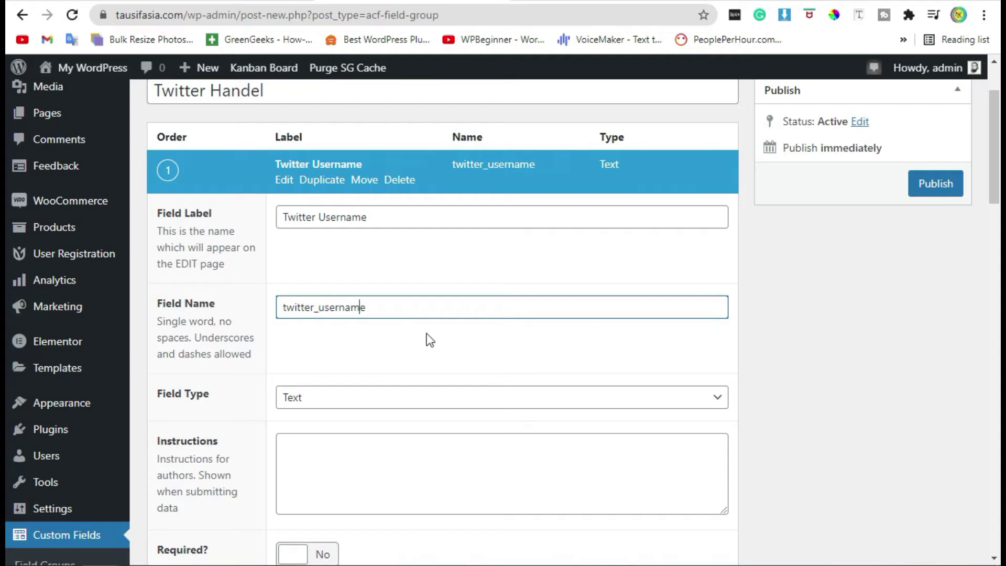
scroll(198, 317, down, 4)
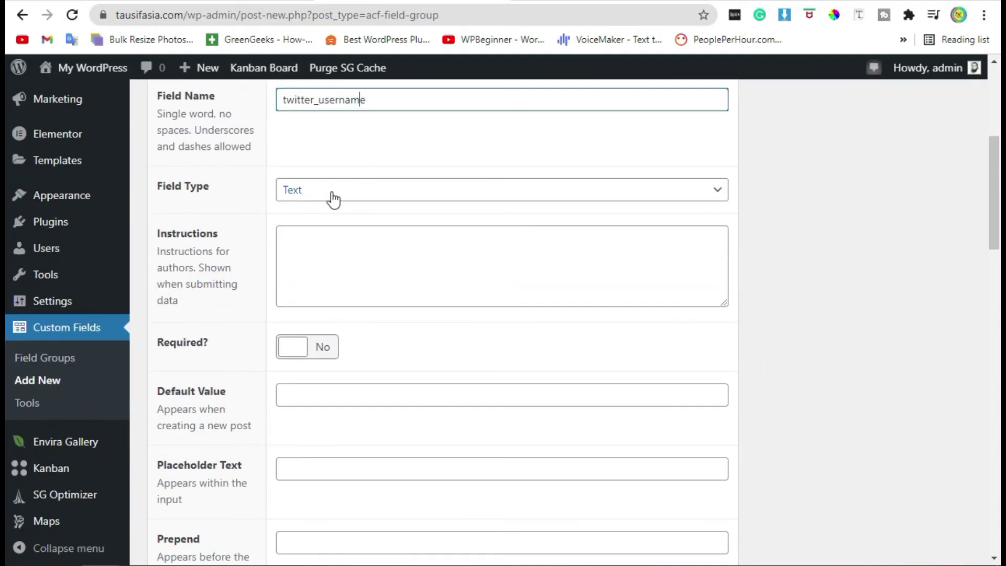
click(298, 193)
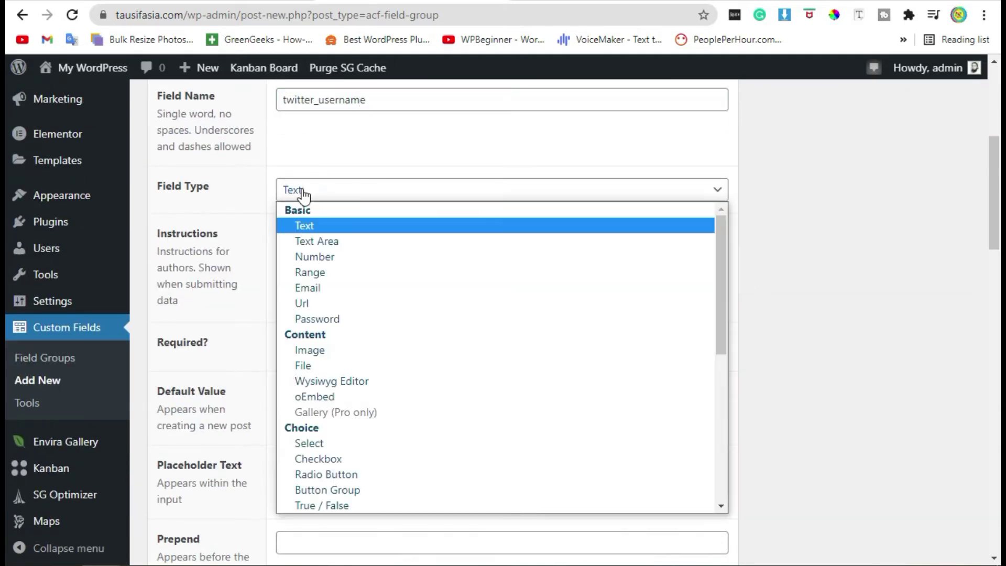
click(328, 226)
scroll(330, 229, down, 2)
Give the field the instructions 'Add you twitter username!' and leave it not required.
click(372, 178)
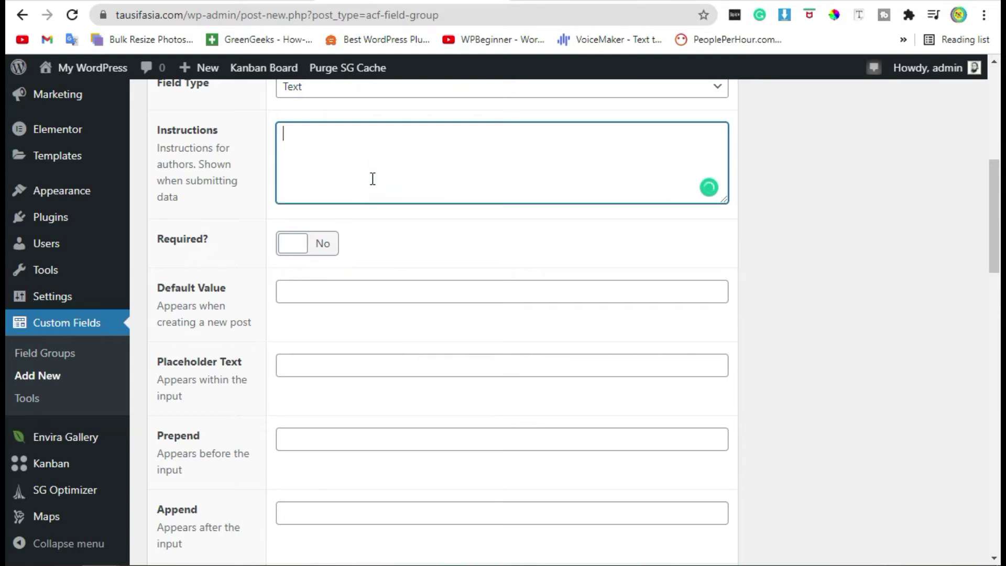
text(Add )
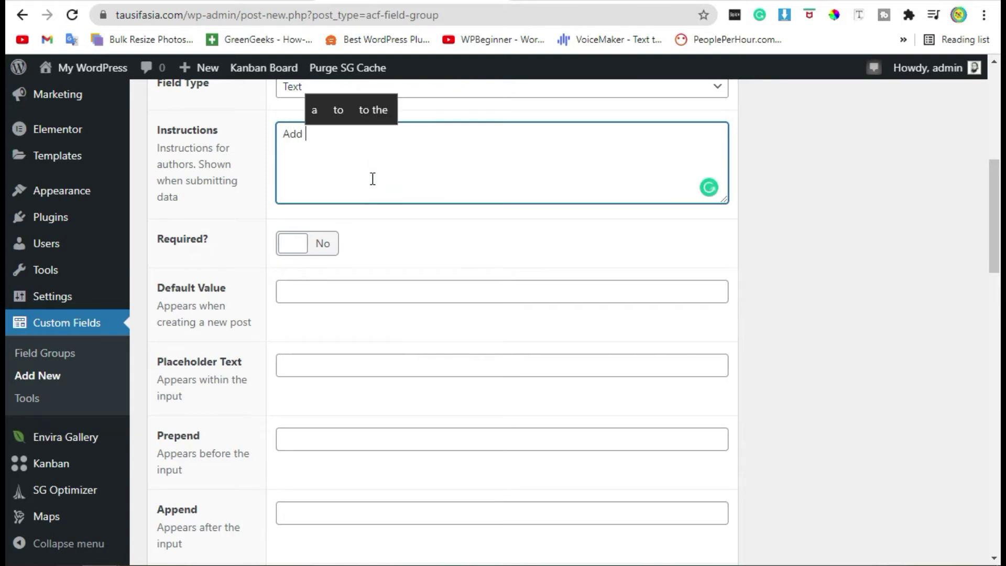
text(you twitter )
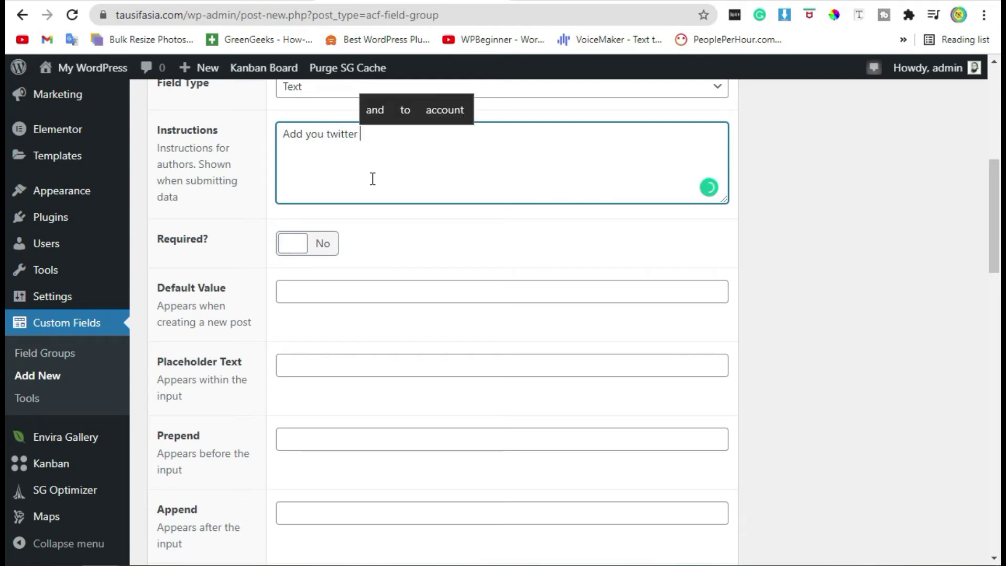
text(username)
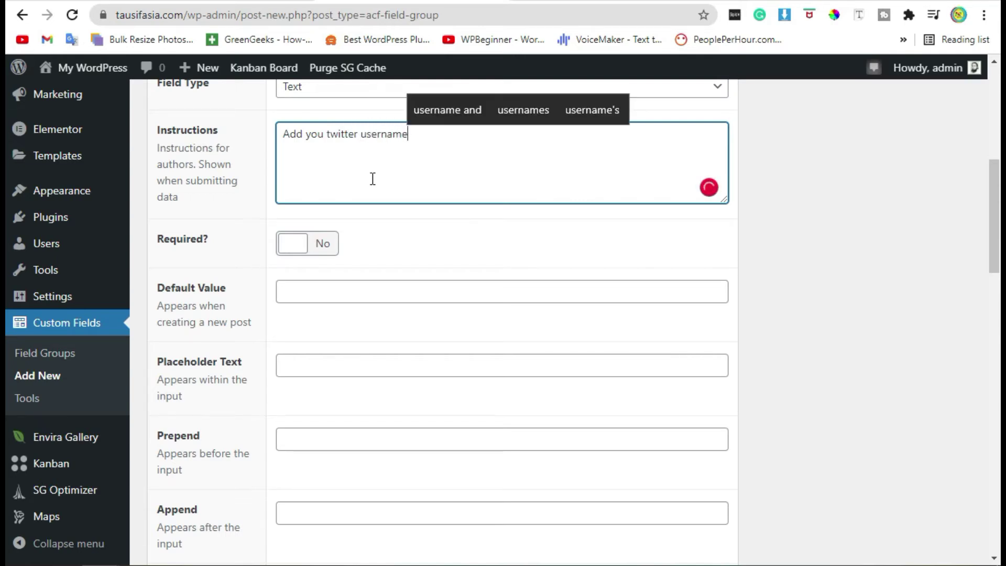
text(!)
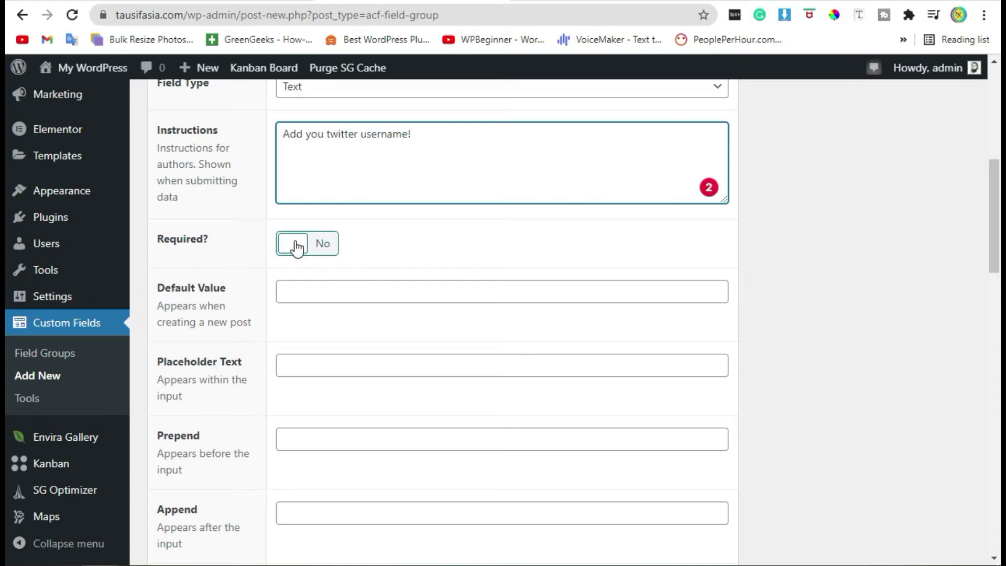
click(316, 248)
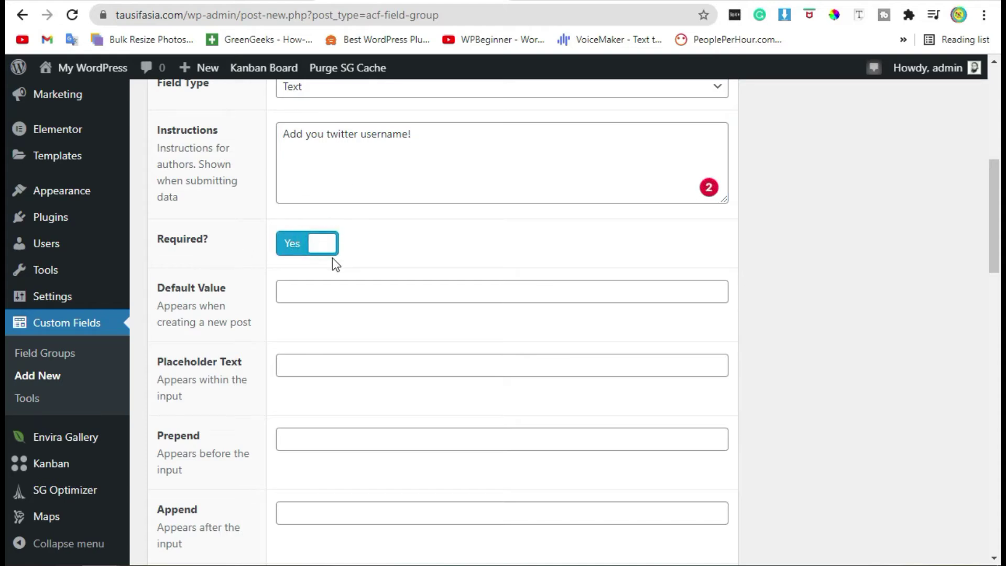
click(288, 242)
drag(289, 242, 322, 249)
click(377, 243)
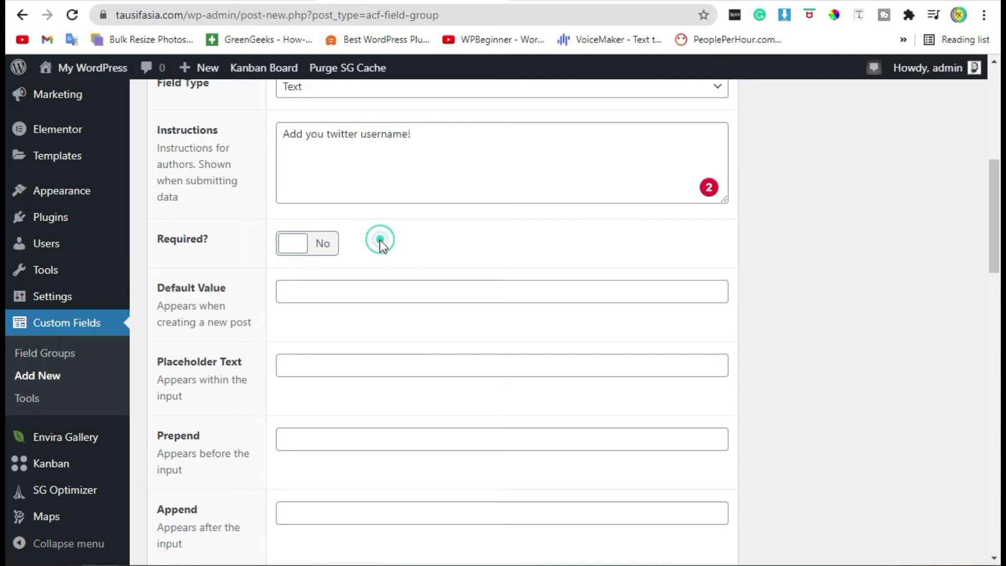
click(314, 246)
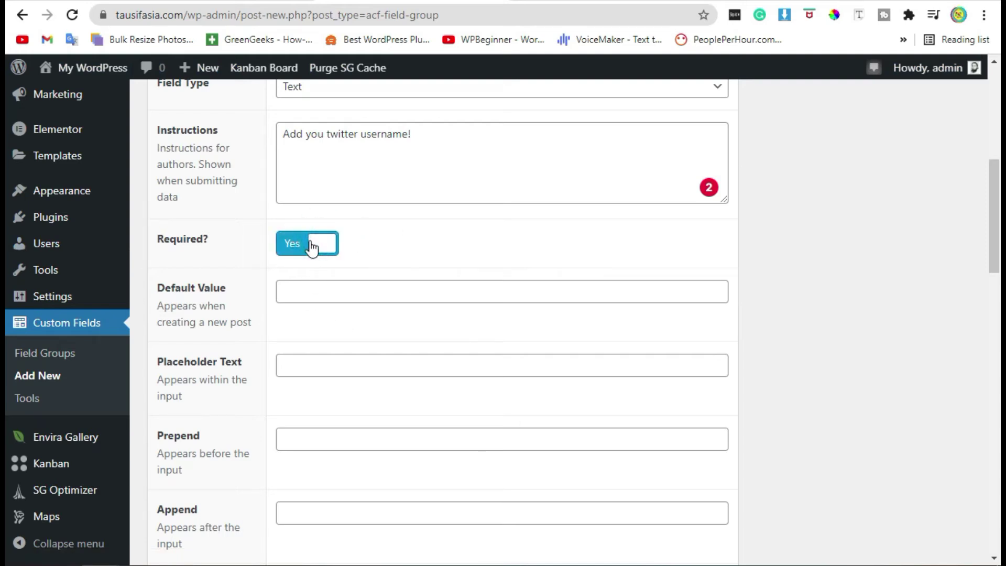
click(310, 246)
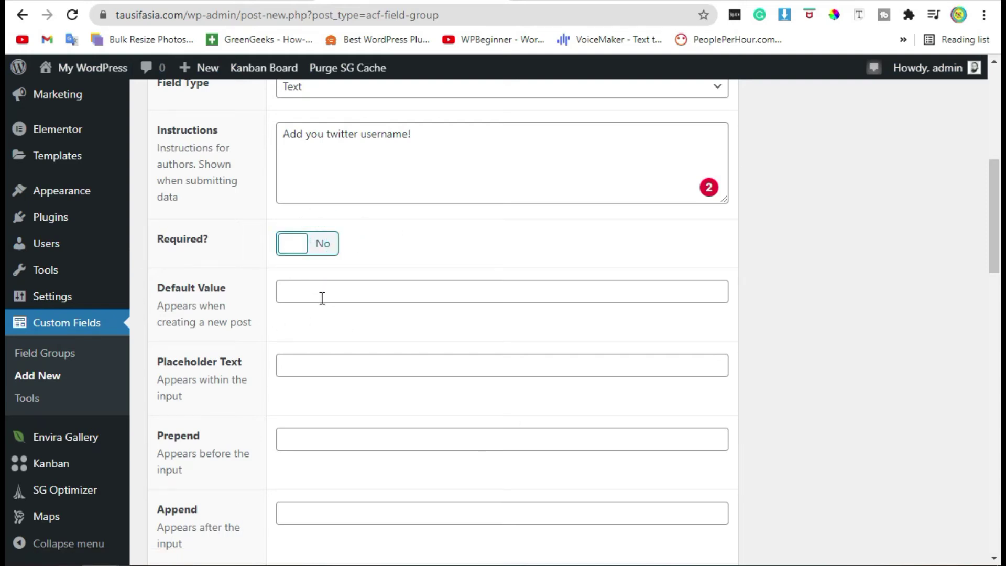
scroll(321, 299, down, 2)
click(344, 266)
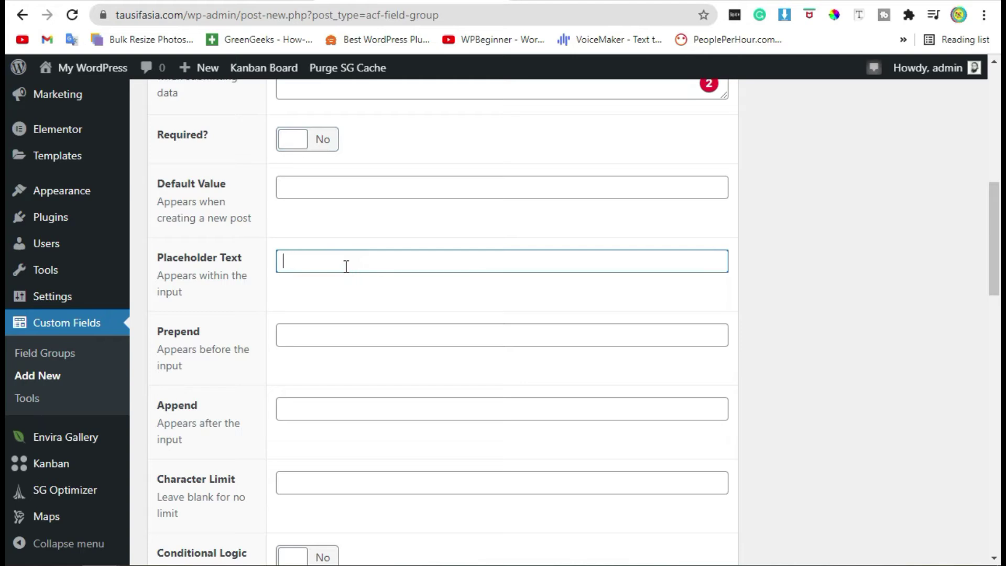
text(@user)
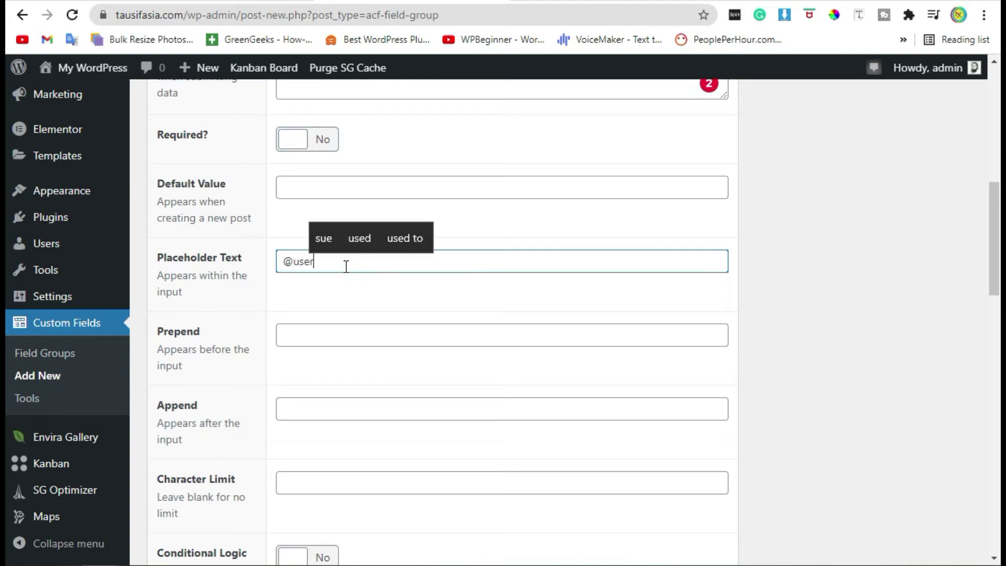
text(name)
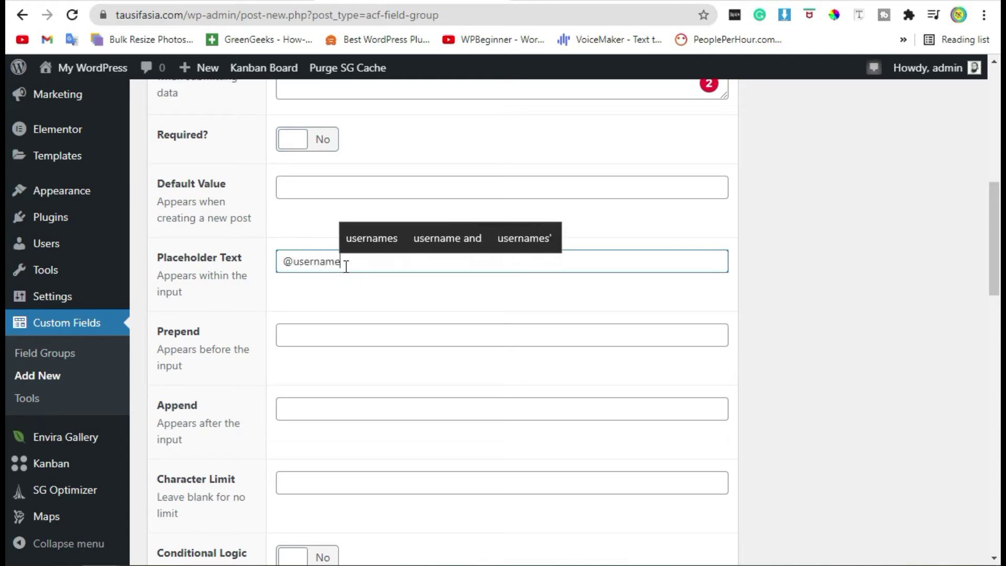
Set the location rule to User Role is equal to All.
scroll(342, 313, down, 6)
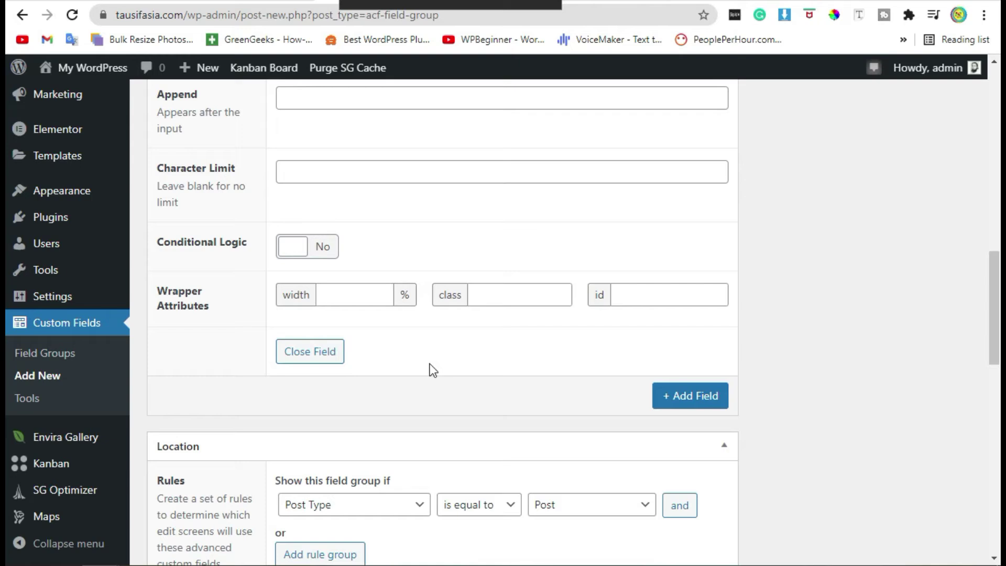
scroll(568, 429, down, 4)
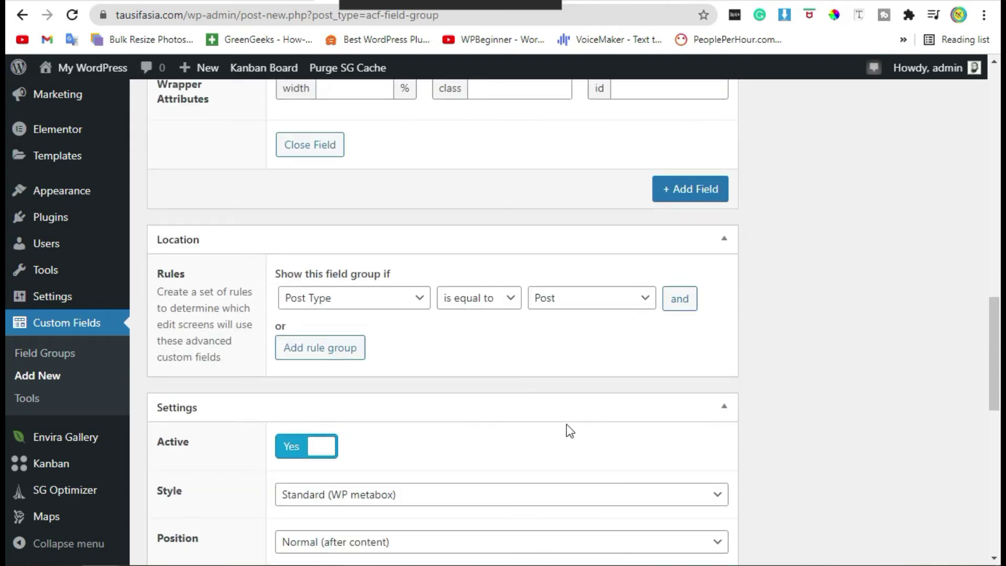
click(326, 306)
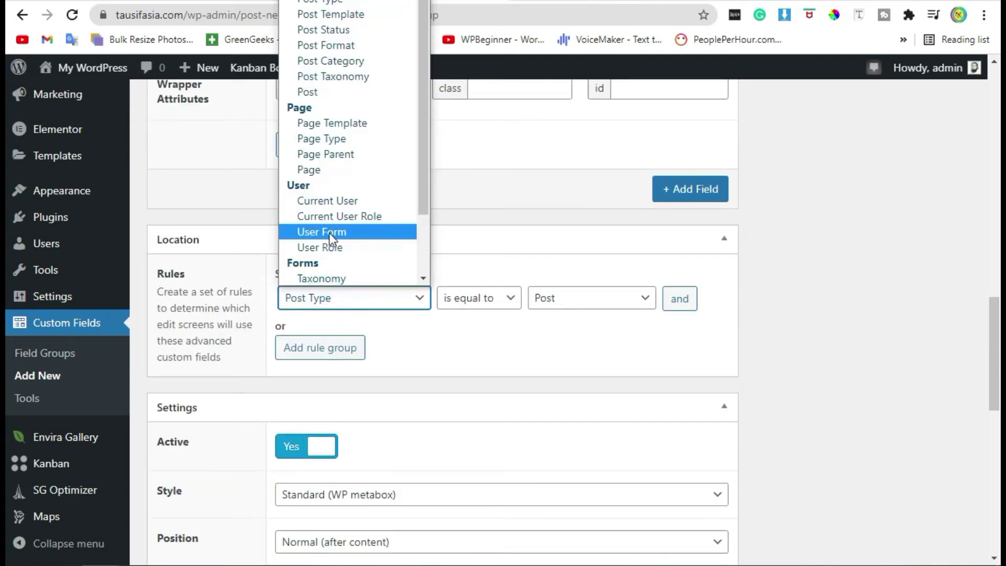
click(333, 248)
click(471, 298)
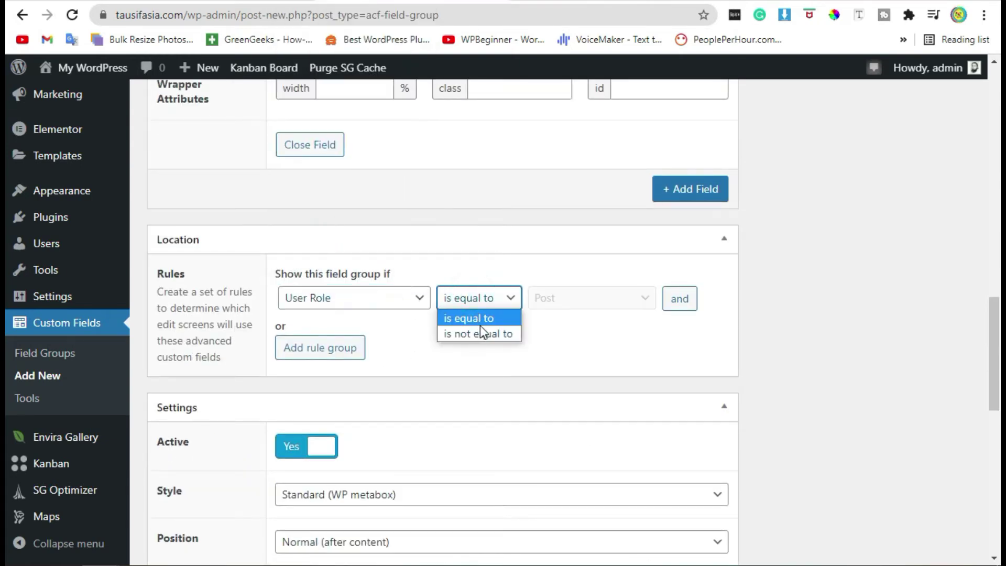
click(622, 302)
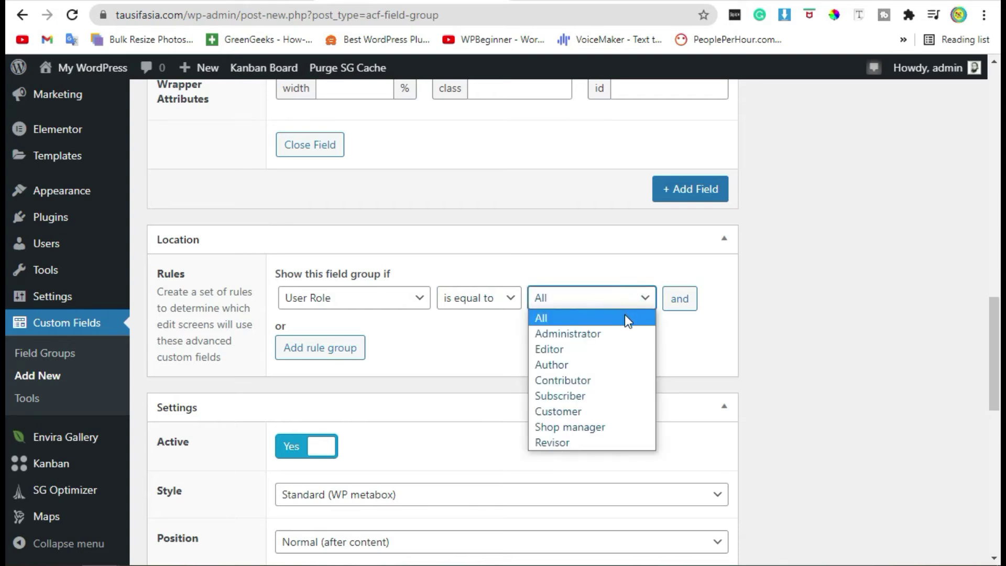
click(628, 320)
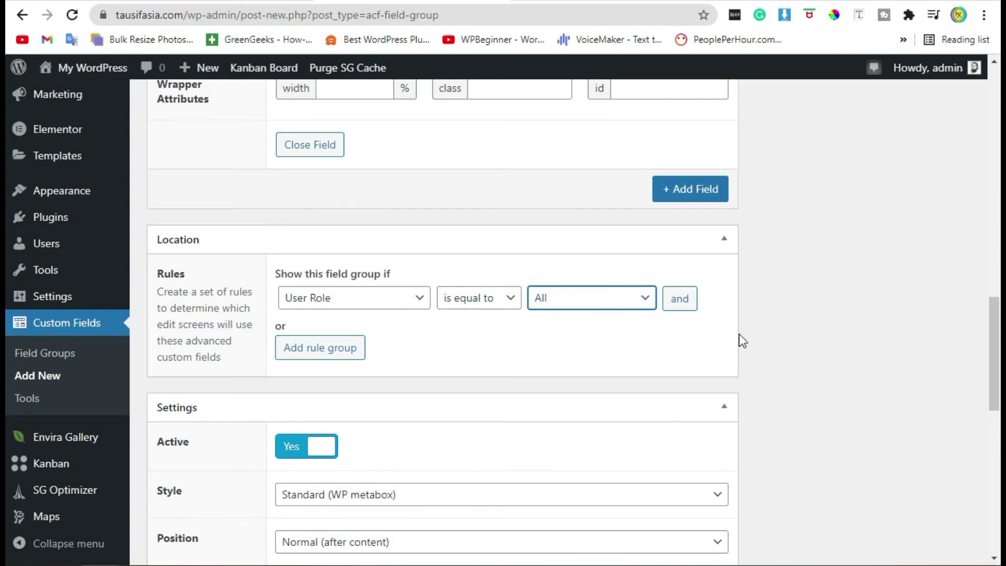
scroll(750, 335, up, 15)
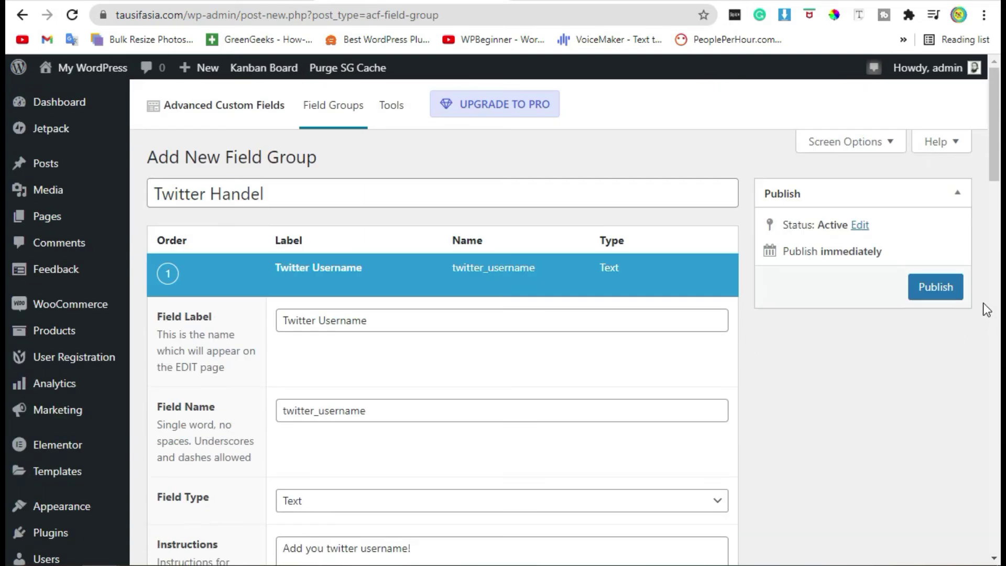
Publish the Twitter Handel field group.
click(957, 287)
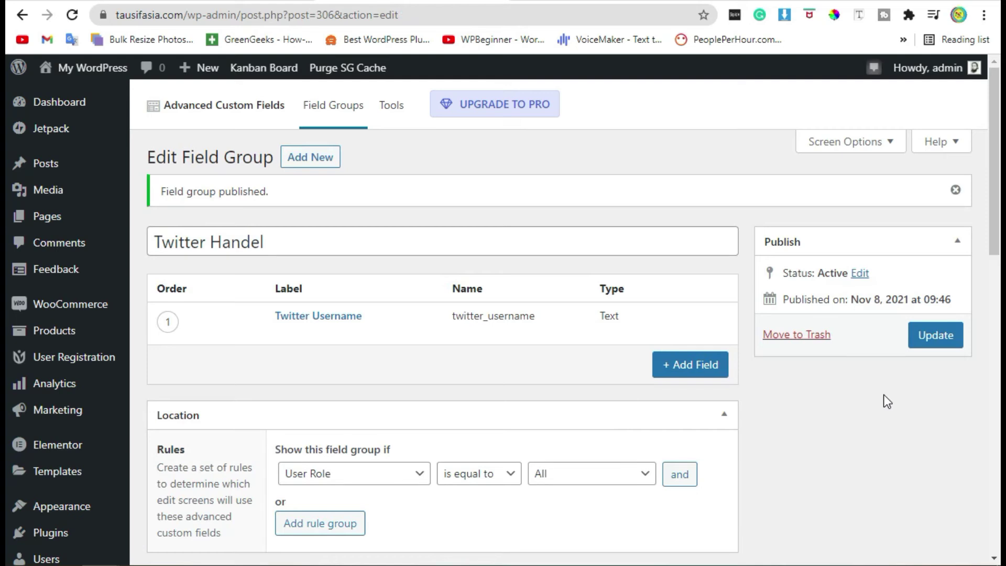
scroll(42, 314, down, 8)
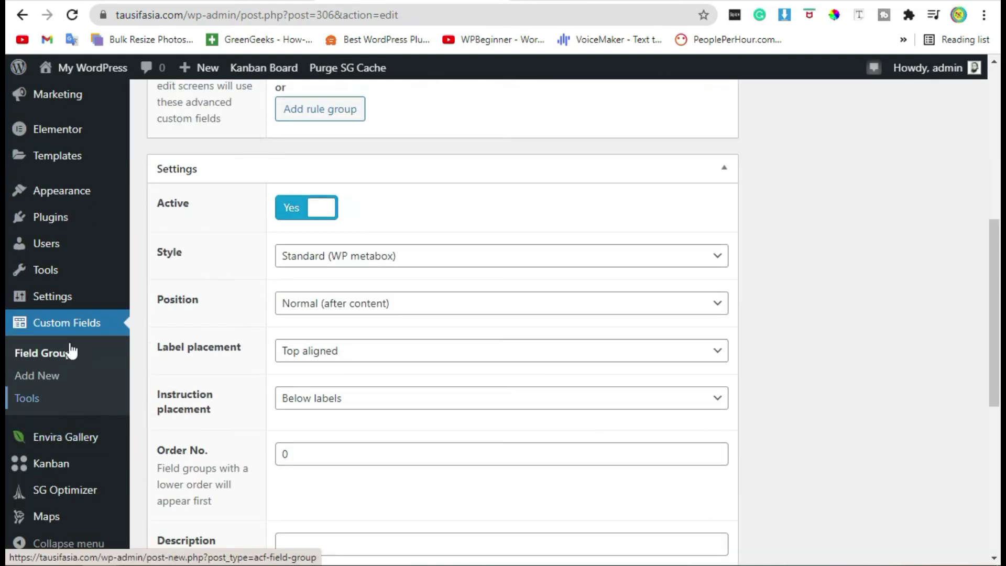
Open the author's profile from All Users and scroll to the Twitter Username field.
click(72, 253)
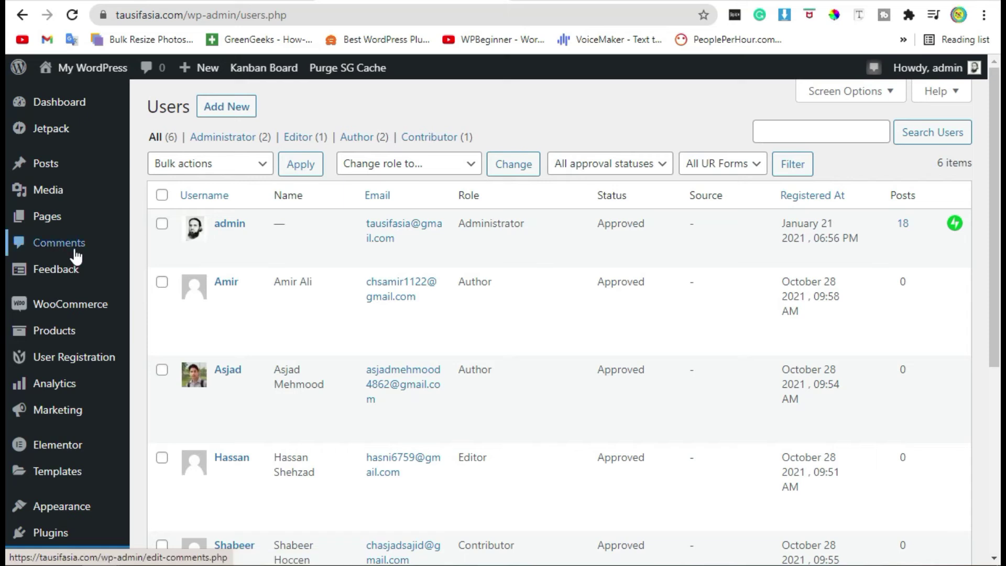
click(222, 299)
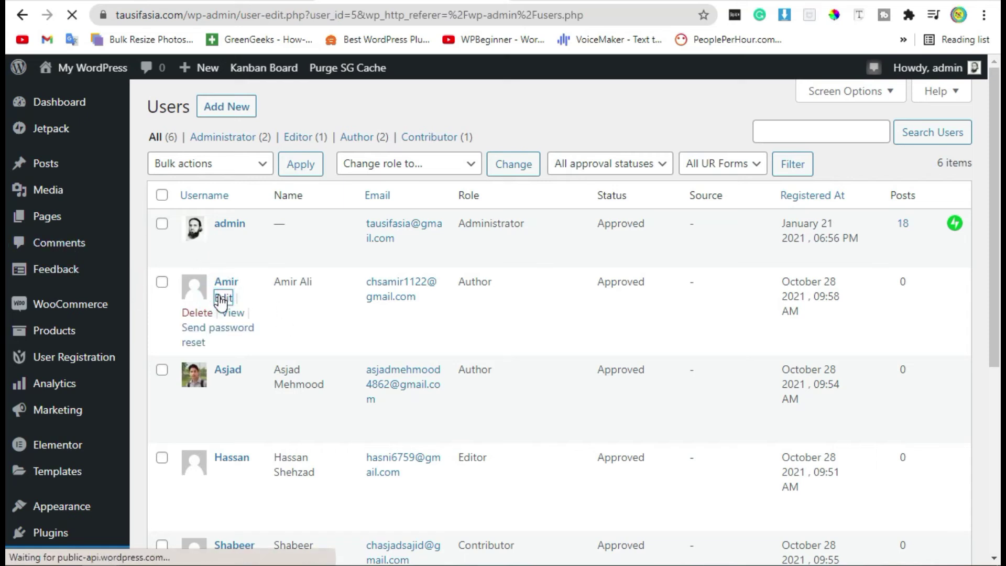
scroll(219, 298, down, 8)
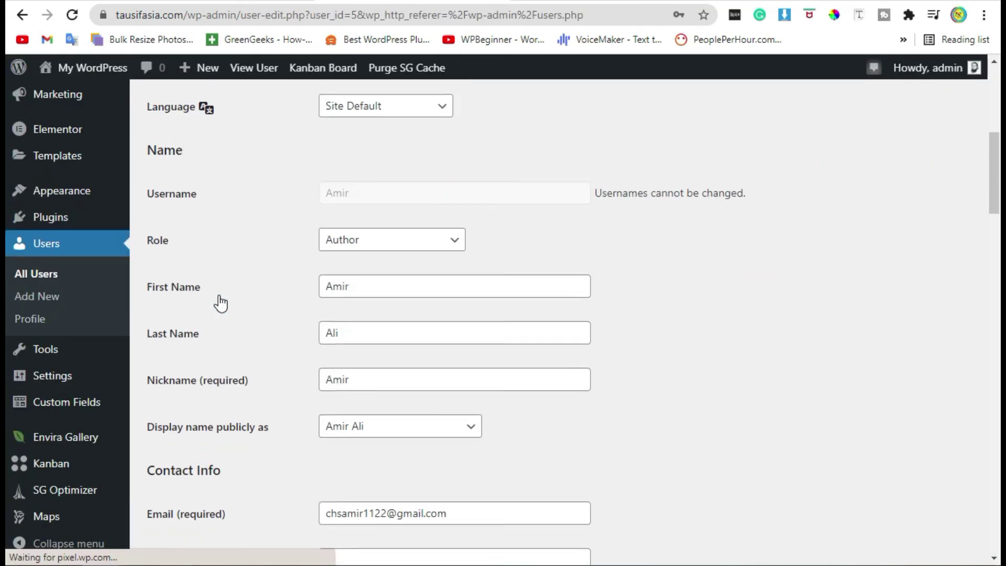
scroll(219, 302, down, 20)
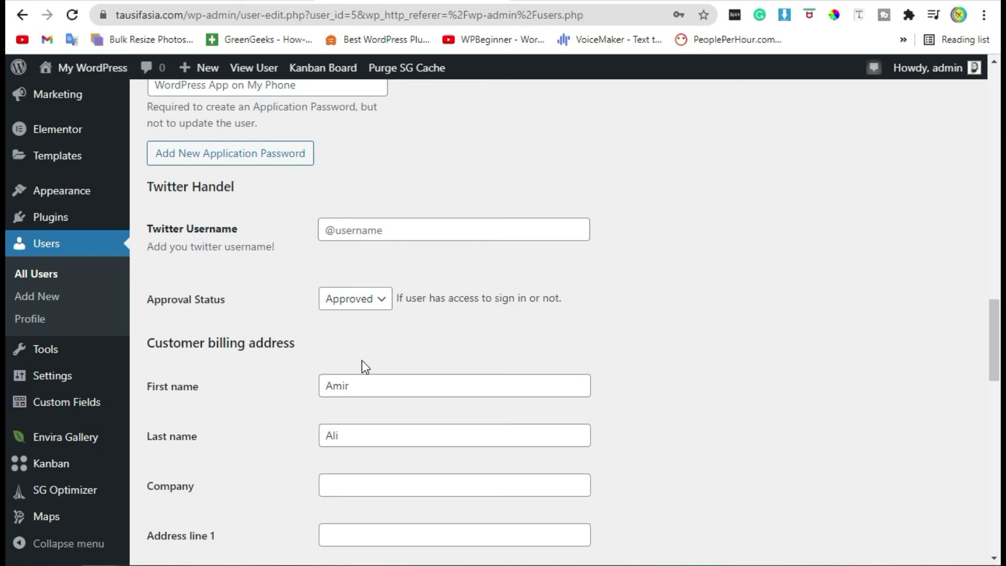
drag(151, 247, 278, 249)
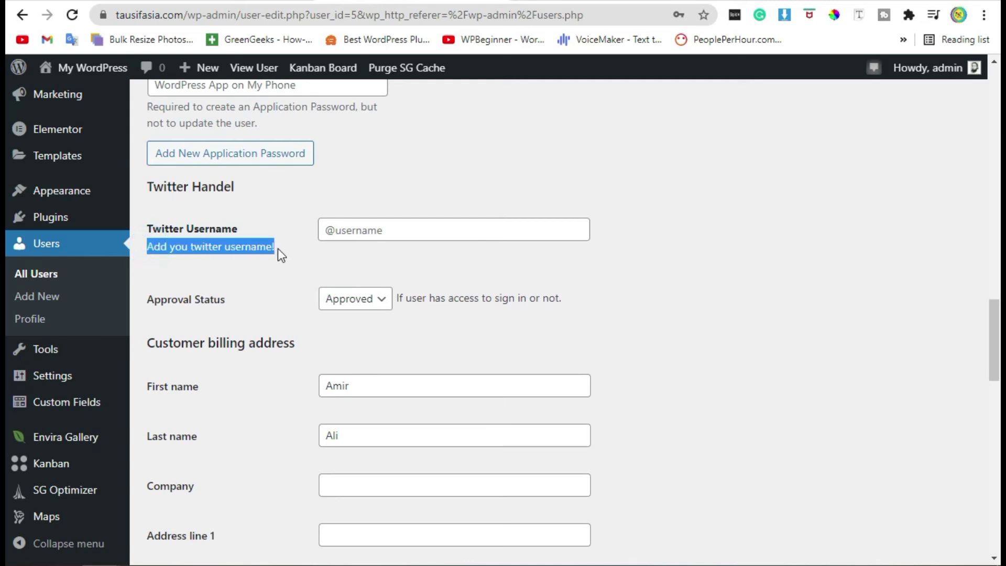
click(189, 225)
click(373, 222)
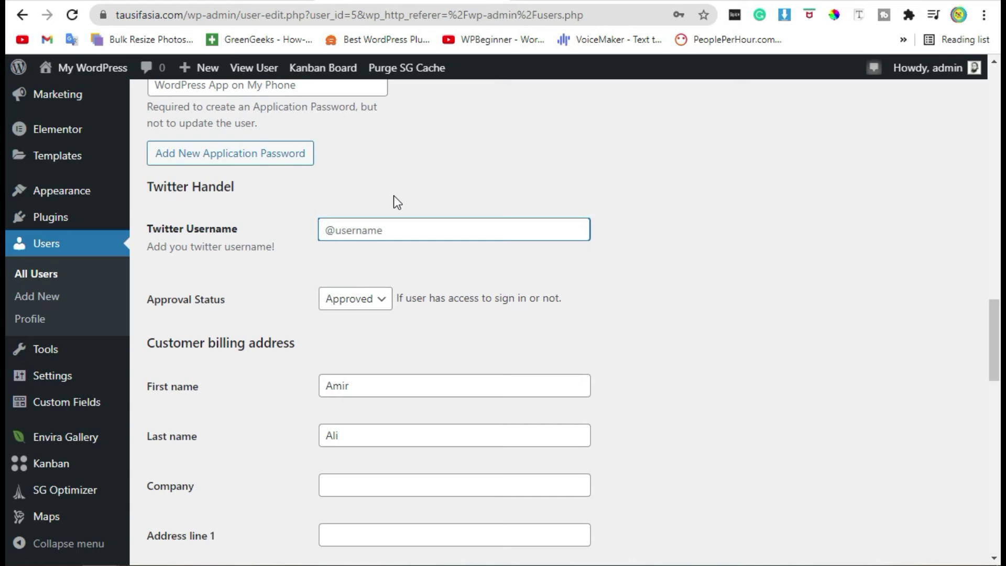
click(359, 299)
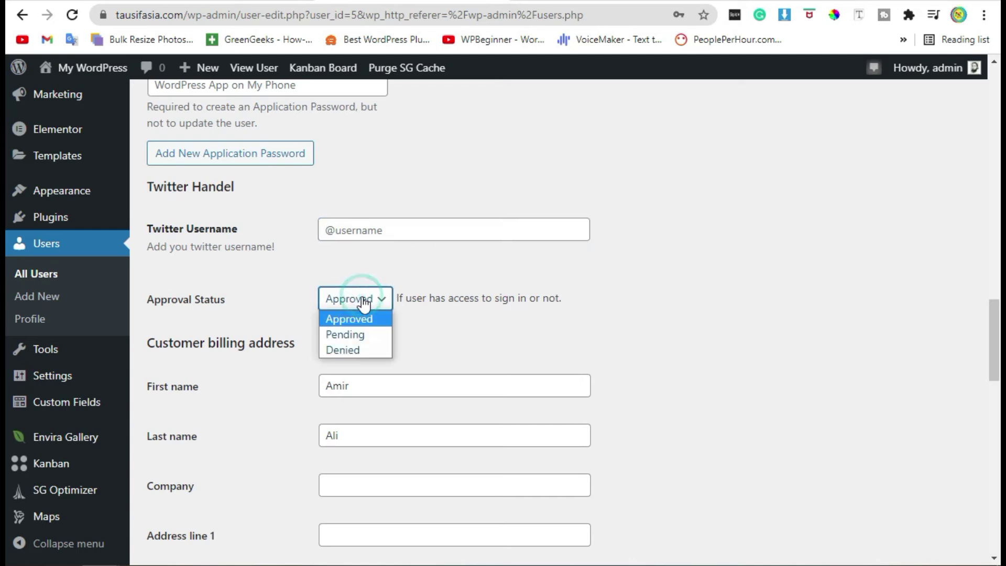
Enter the author's Twitter handle, keep approval status Approved, and update the user.
click(467, 311)
click(348, 229)
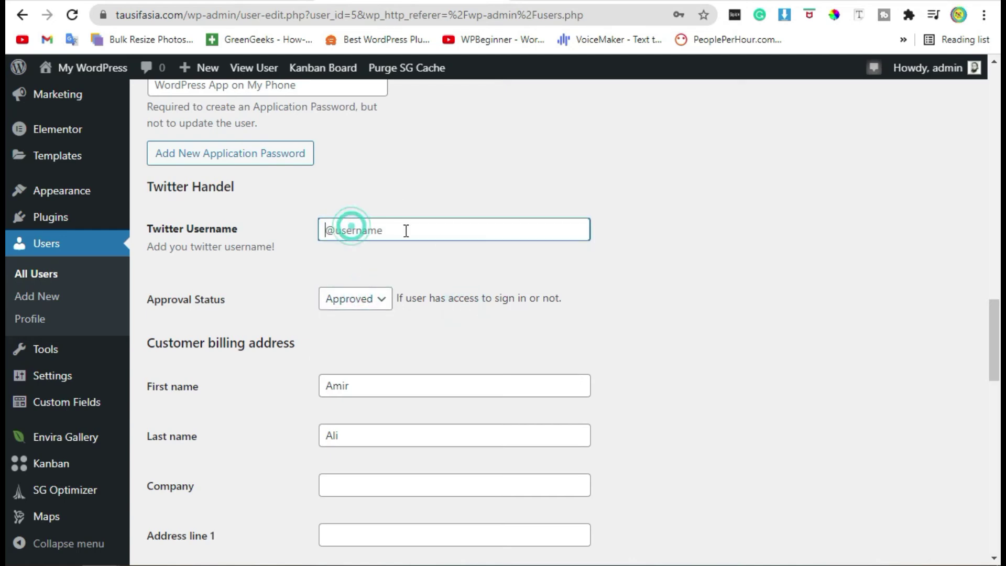
text(@)
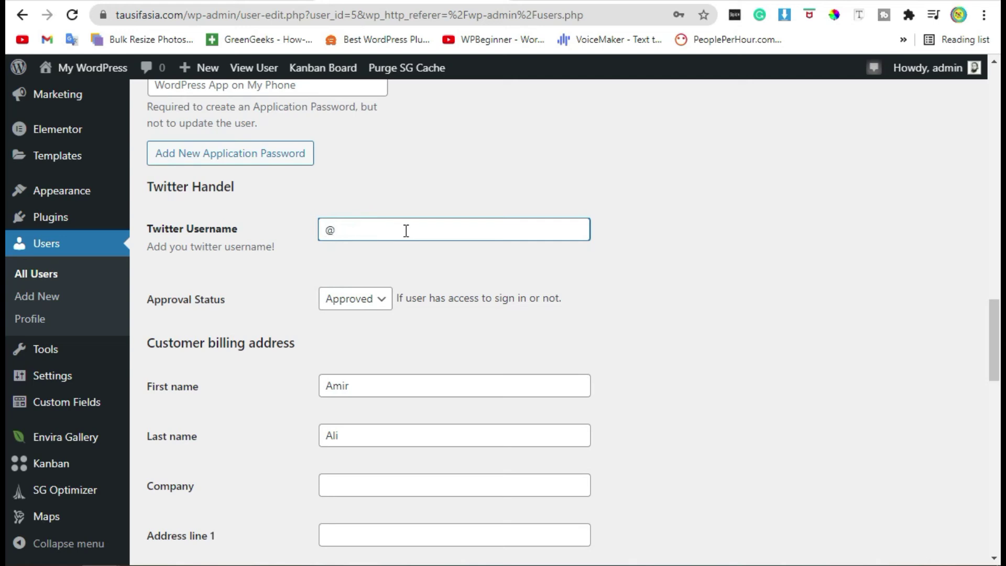
text(thes)
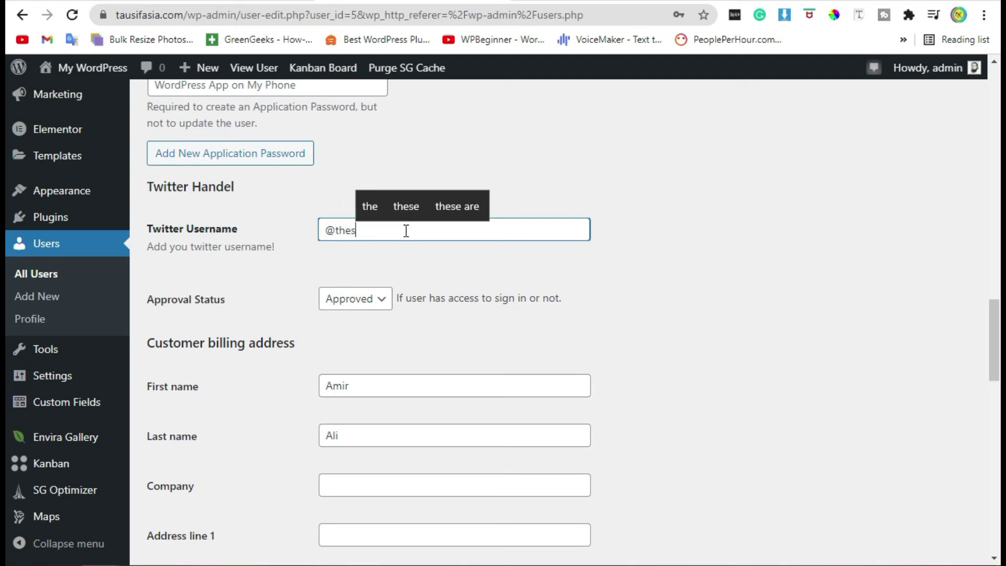
text(oftasua)
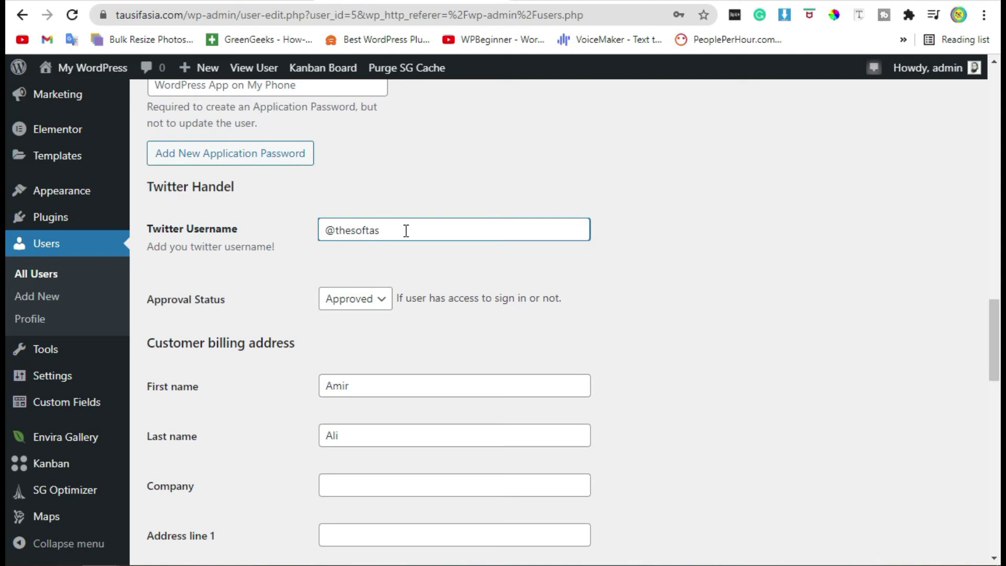
click(339, 297)
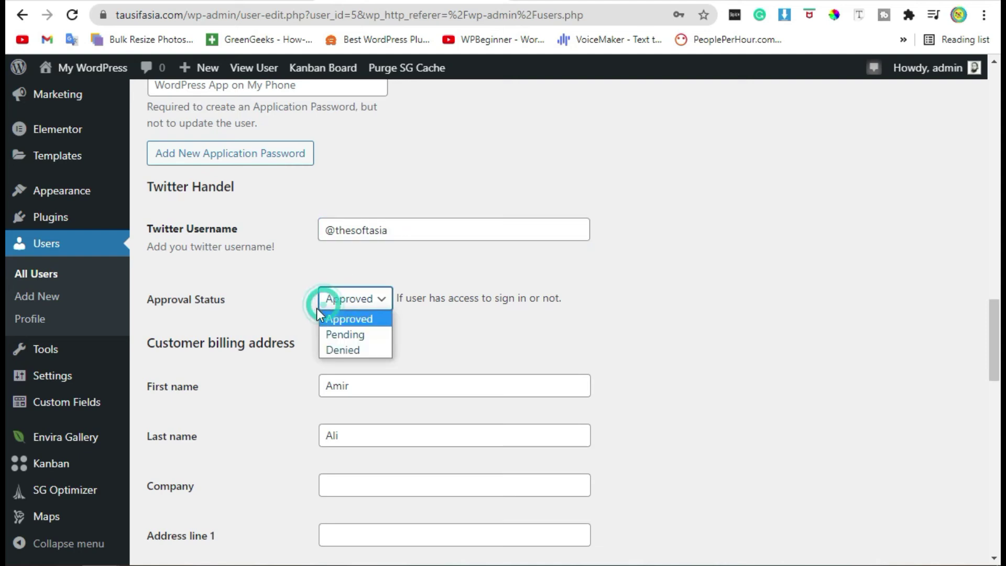
click(315, 312)
scroll(312, 313, down, 15)
scroll(215, 454, up, 2)
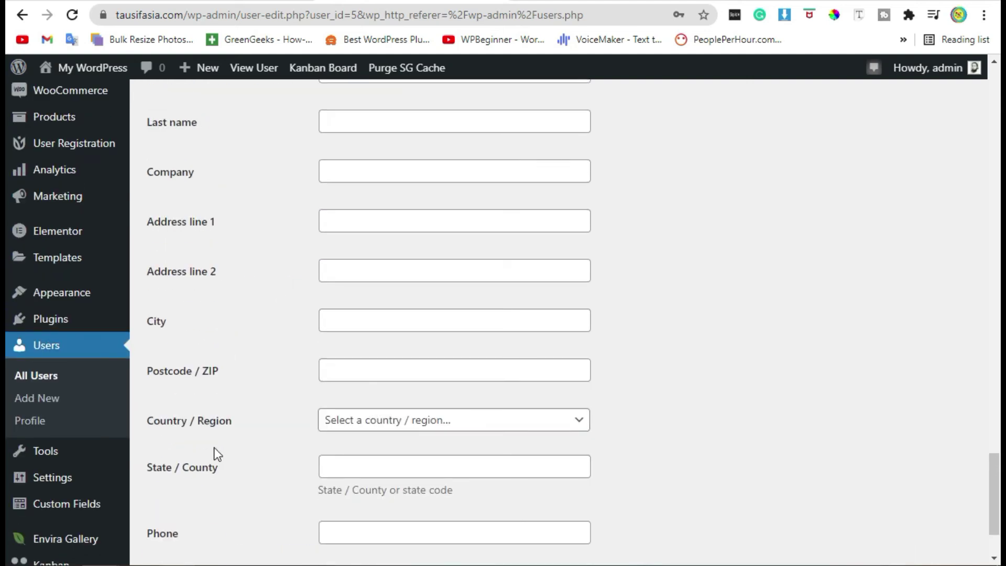
scroll(195, 488, down, 2)
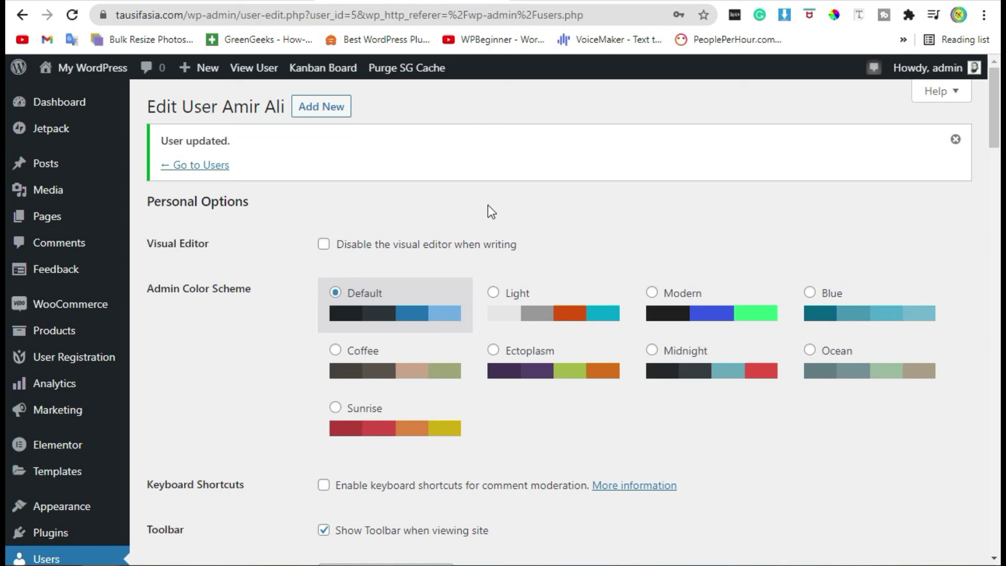
Dismiss the 'User updated.' notice.
click(957, 139)
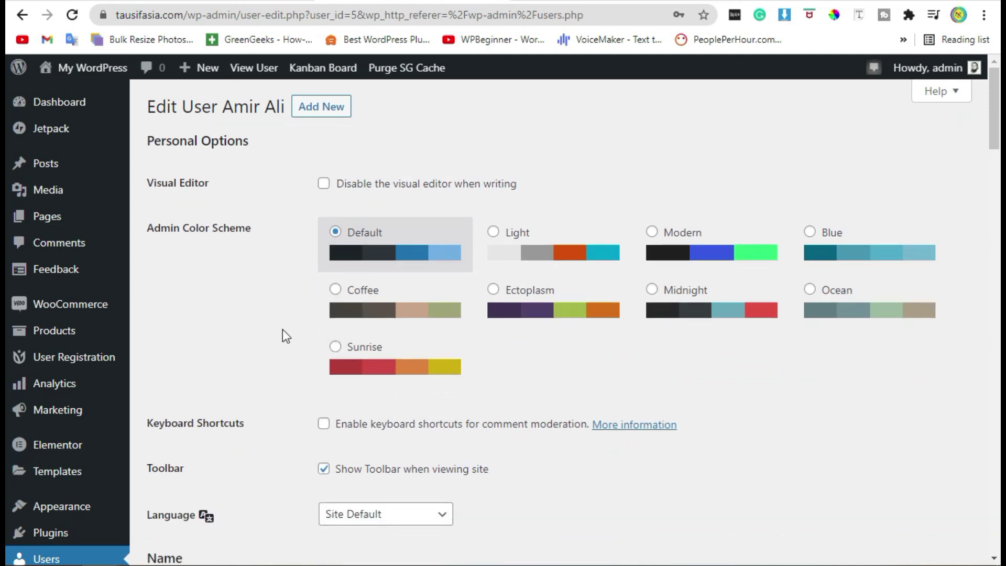